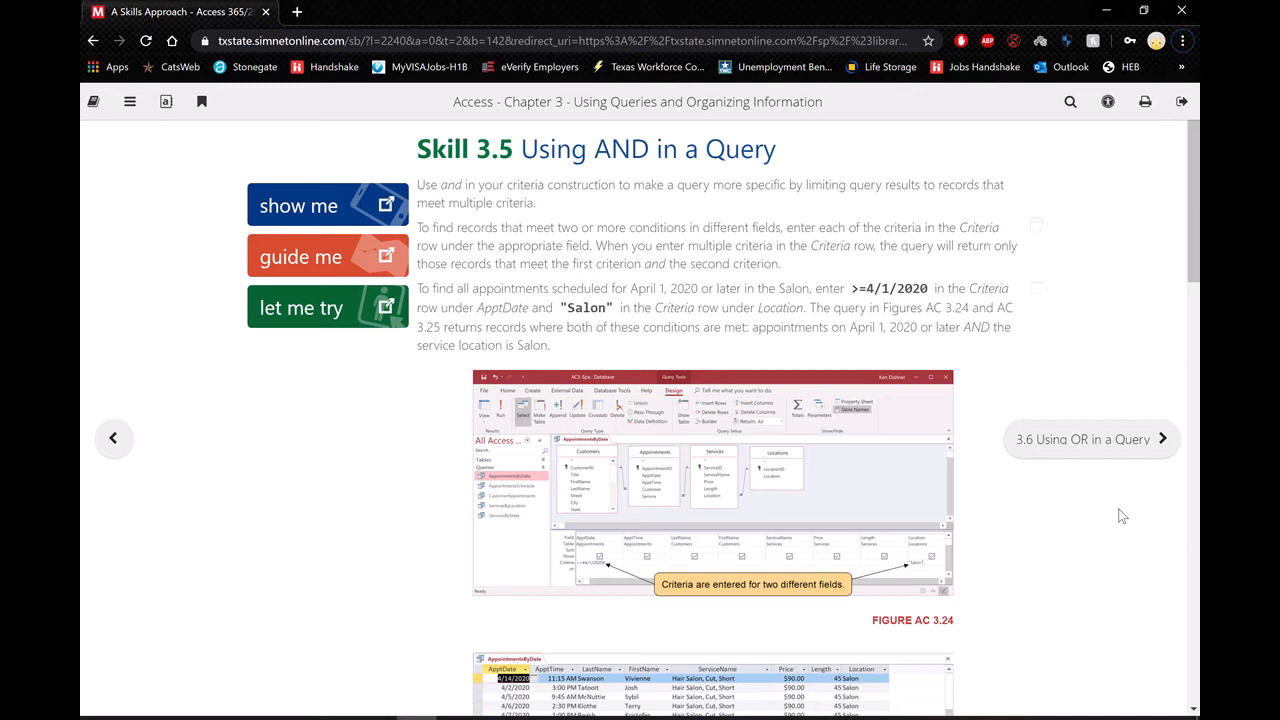
# Step: Switch to the AC4-Spa database in Access and open the AppointmentsByDate query in Design View
pyautogui.scroll(-20, 840, 472)
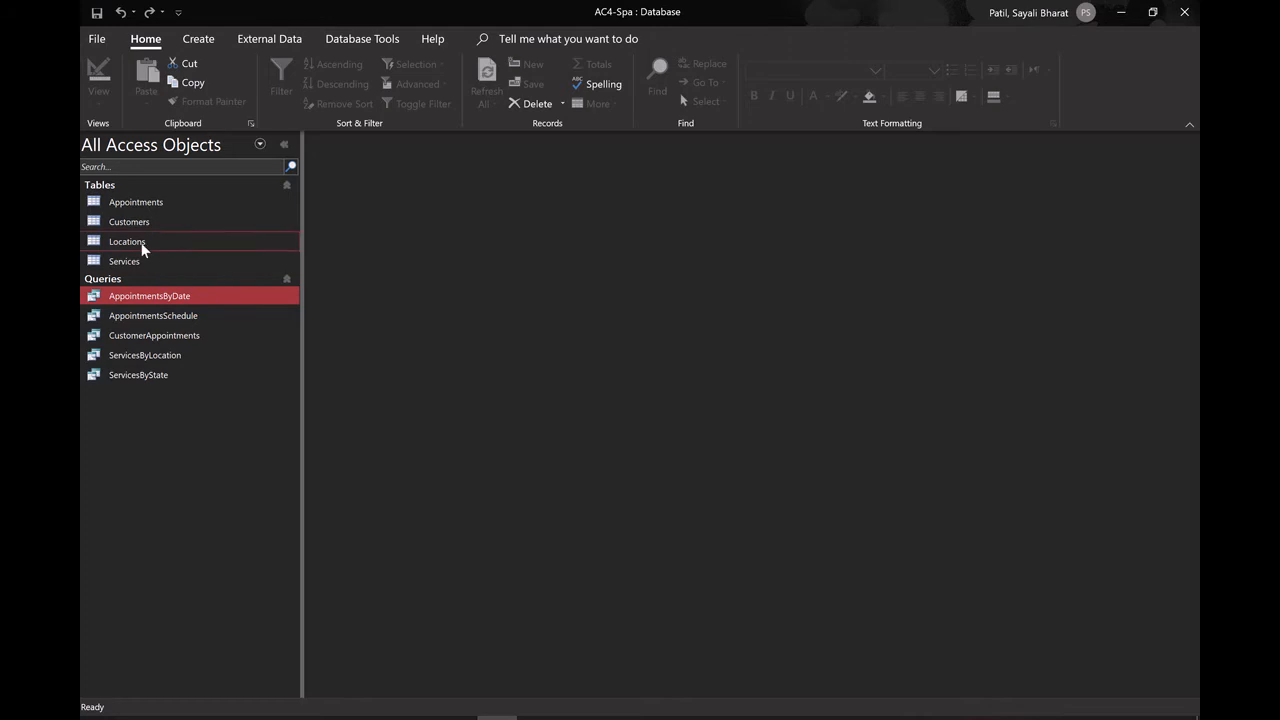
pyautogui.rightClick(187, 302)
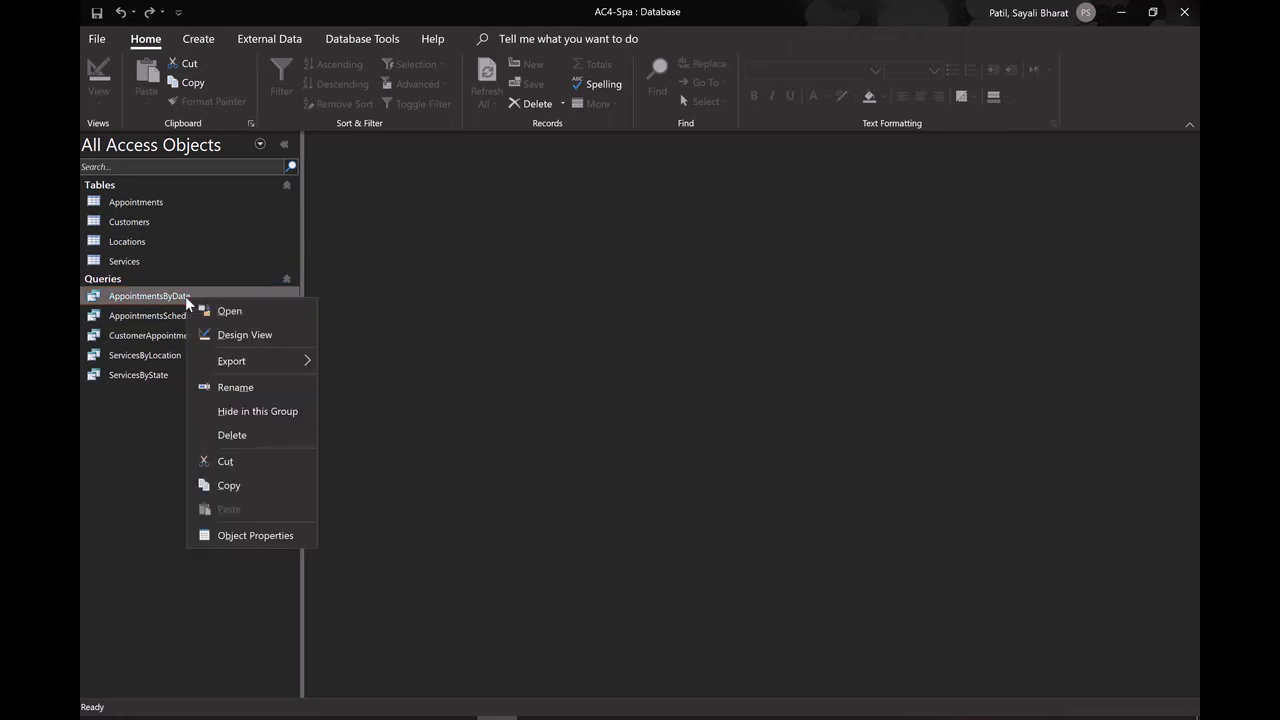
pyautogui.click(294, 339)
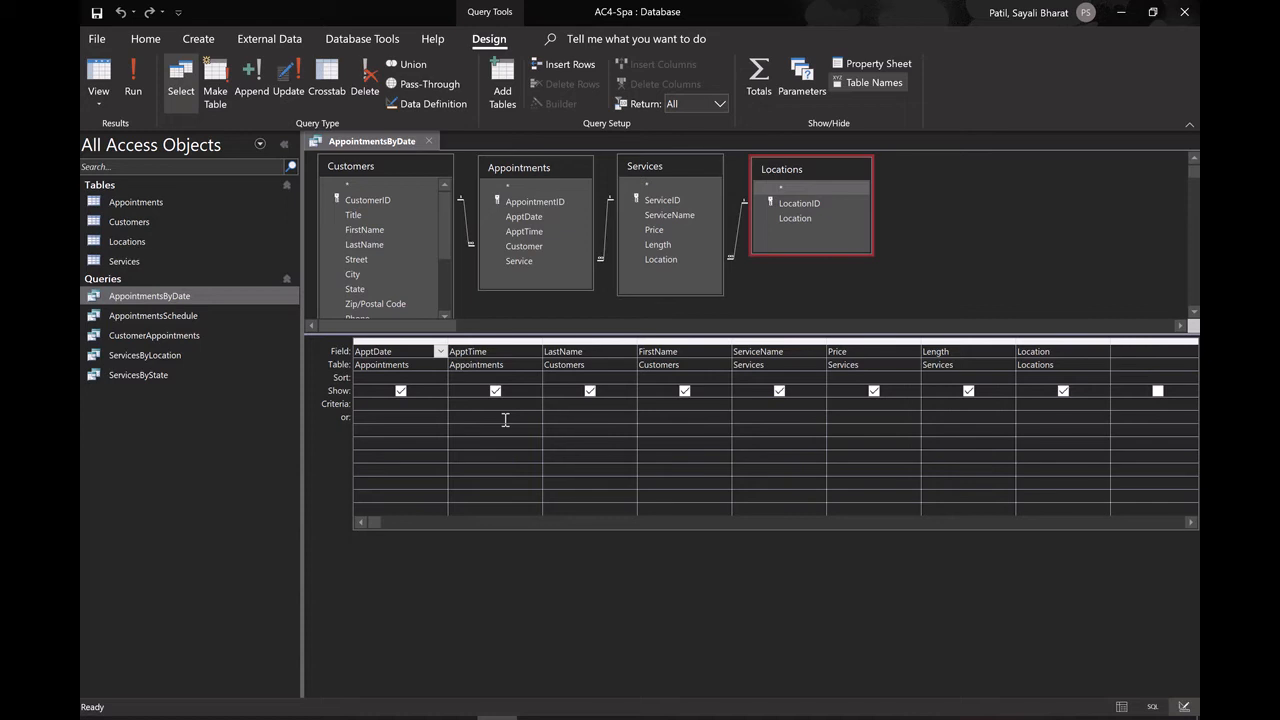
pyautogui.press('alt')
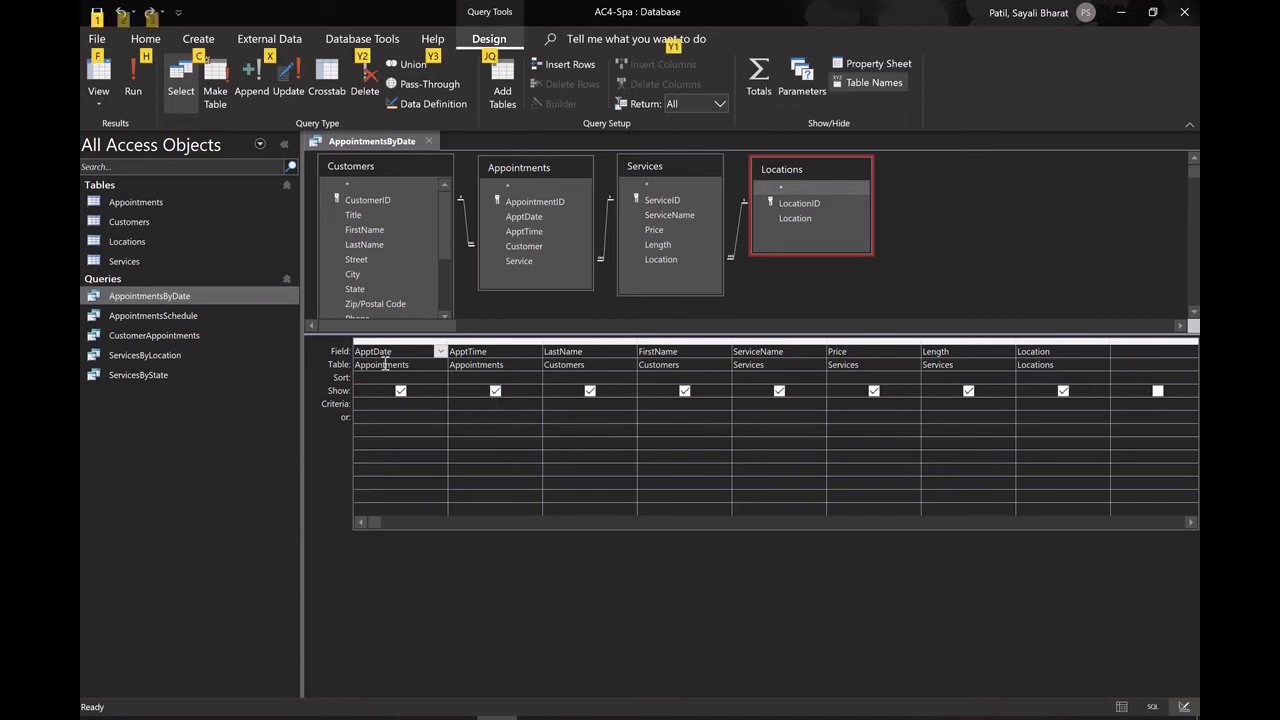
# Step: Enter the criteria >=4/1/2020 for ApptDate and "Salon" for Location on the same Criteria row
pyautogui.click(369, 404)
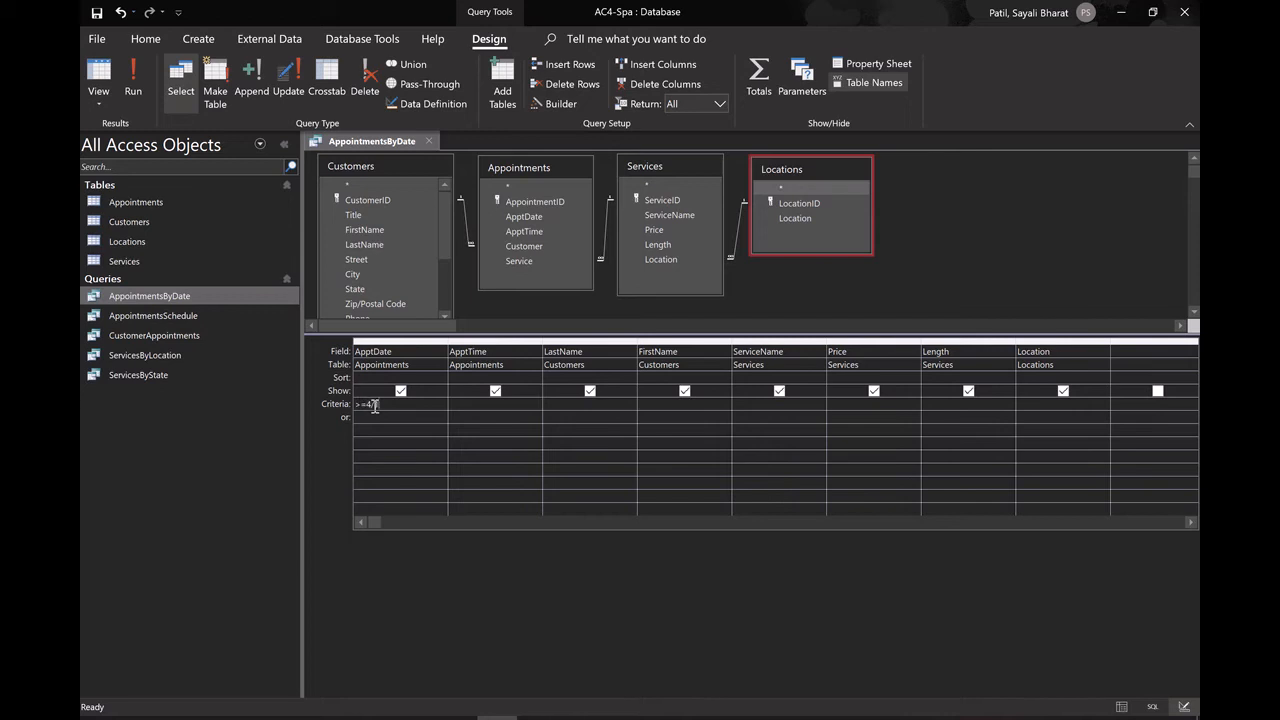
pyautogui.write('>=4/1/2020')
pyautogui.click(1033, 404)
pyautogui.write('Salon')
pyautogui.click(1042, 416)
pyautogui.moveTo(1046, 404); pyautogui.dragTo(1017, 404)
pyautogui.click(415, 450)
# Step: Run the query and review the ApptDate and Location values throughout the returned records
pyautogui.click(134, 85)
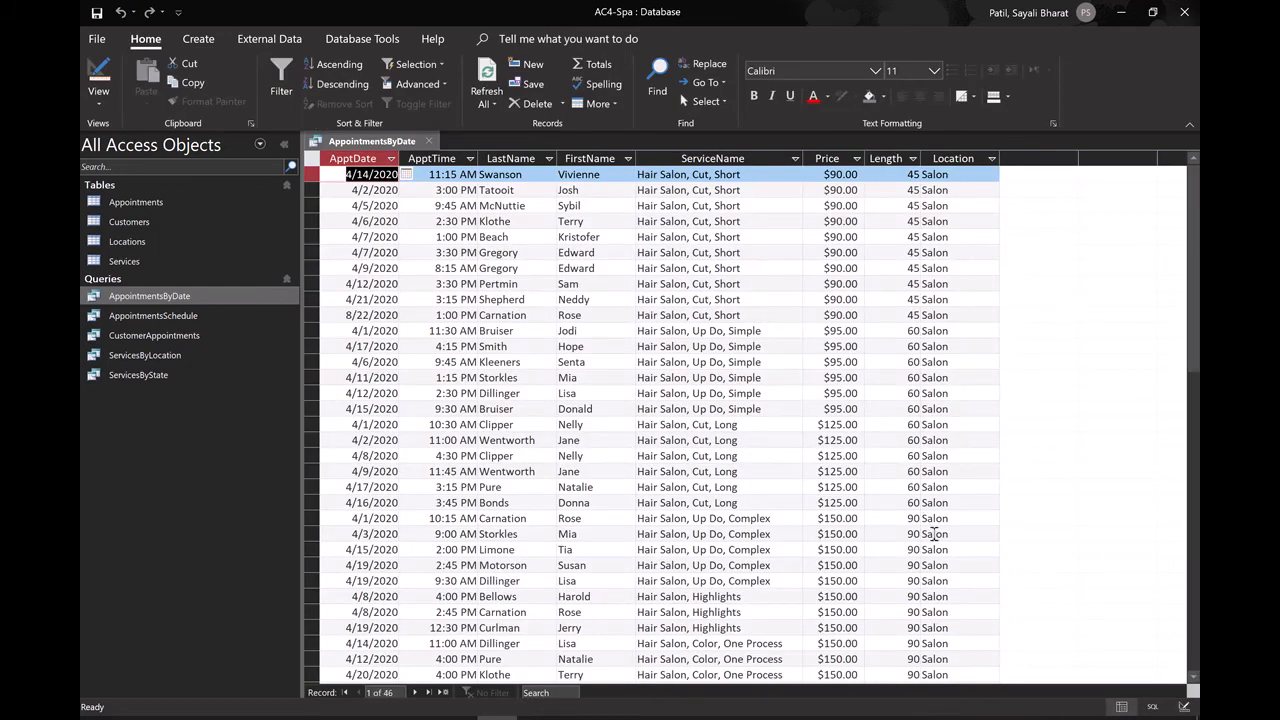
pyautogui.scroll(-9, 945, 605)
pyautogui.scroll(9, 940, 440)
pyautogui.scroll(-12, 368, 210)
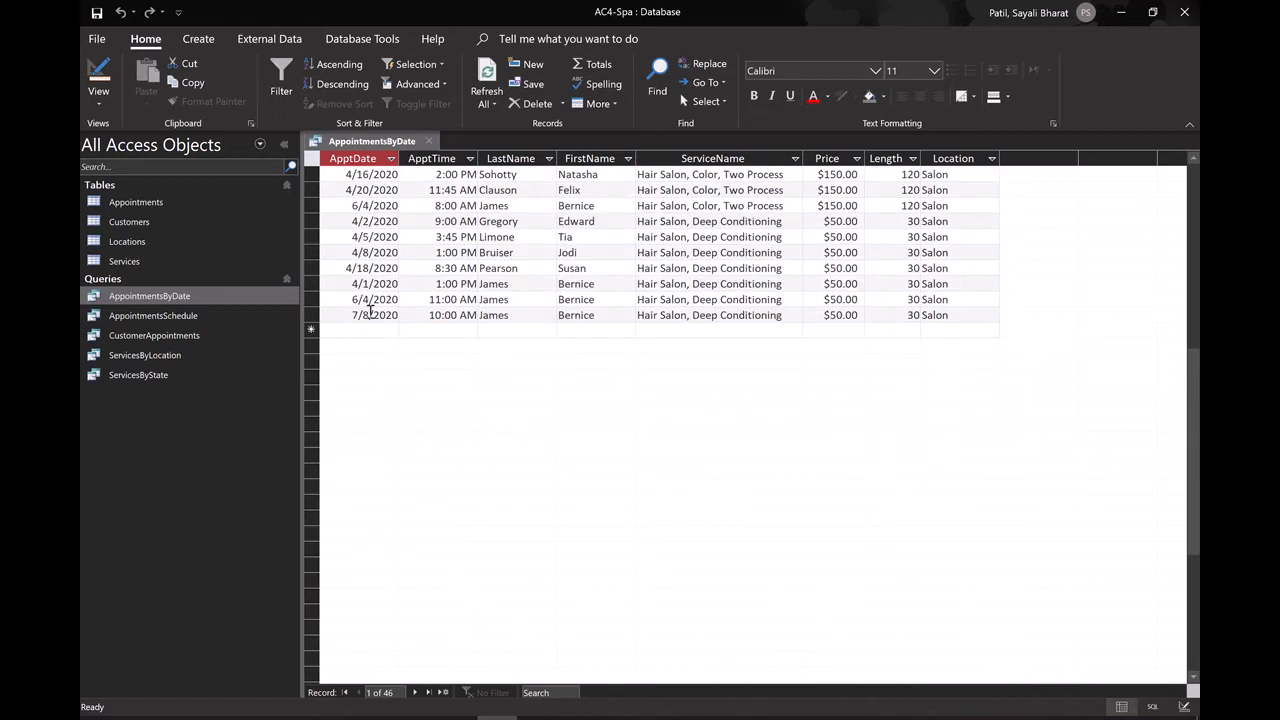
pyautogui.click(368, 289)
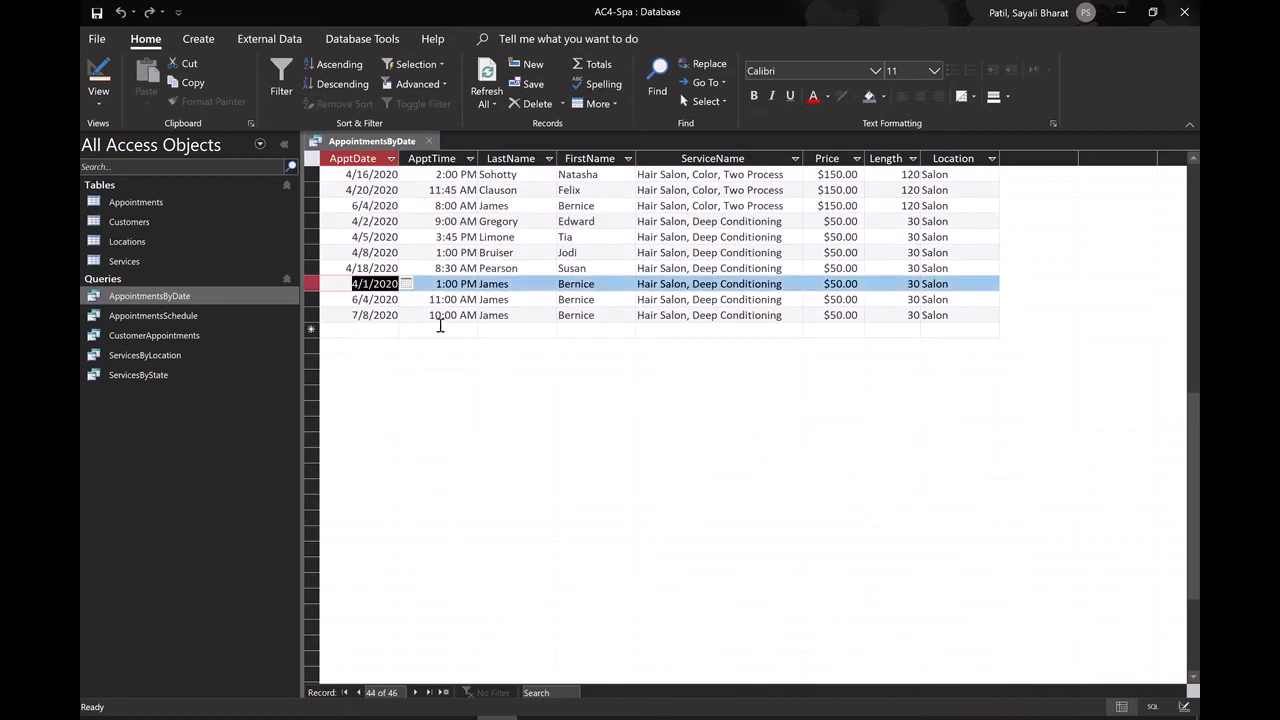
pyautogui.scroll(8, 459, 378)
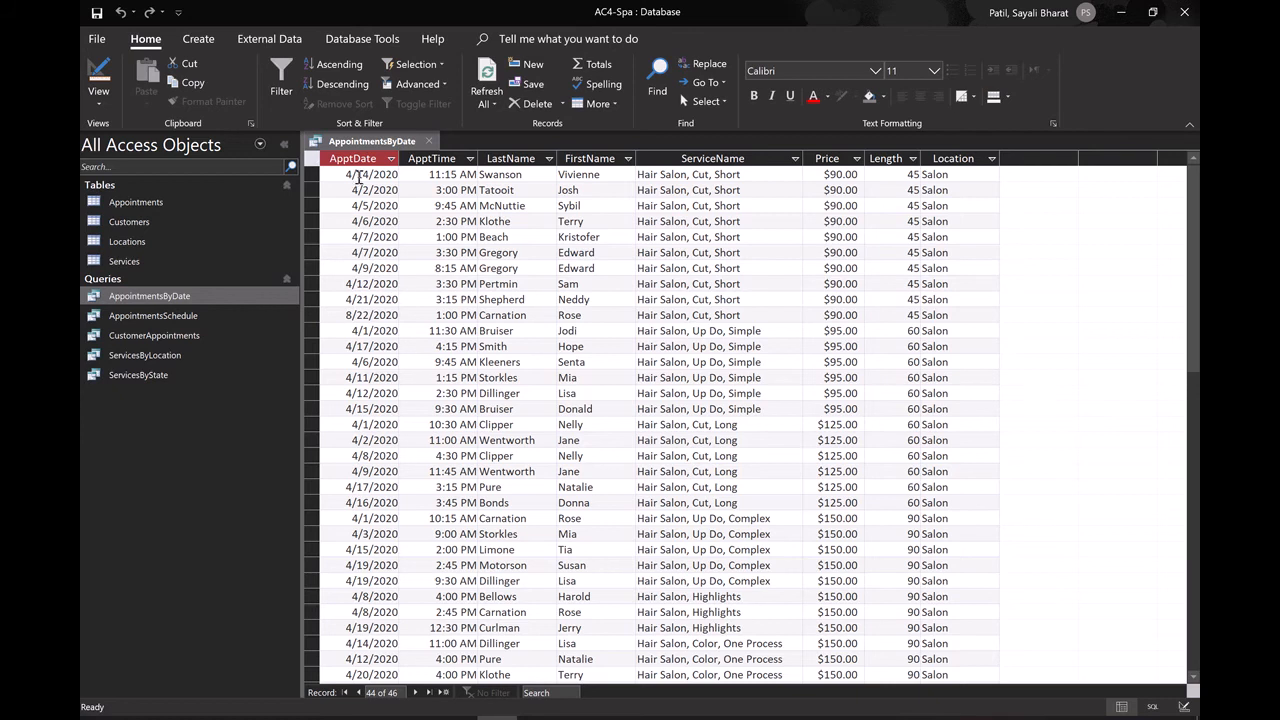
pyautogui.scroll(-7, 372, 358)
pyautogui.scroll(7, 372, 358)
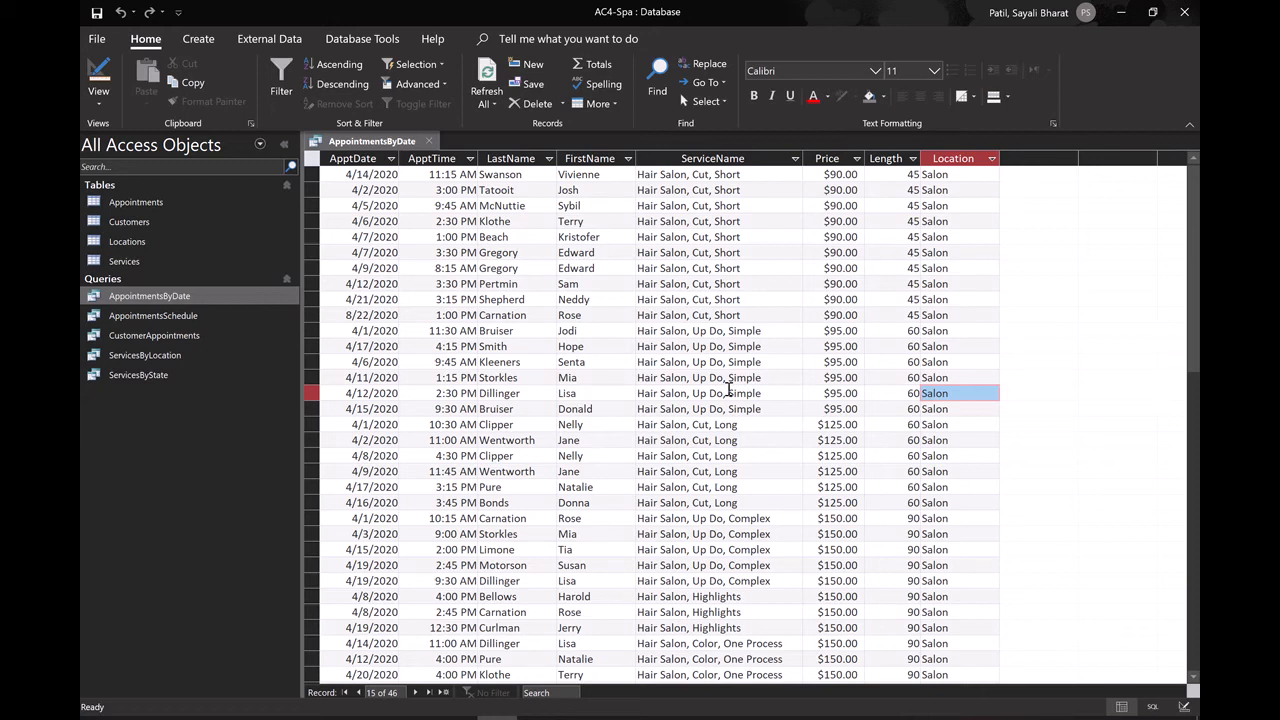
# Step: Back in Design View, remove the Location criterion and extend the ApptDate criterion with And <=4/7/2020
pyautogui.click(98, 80)
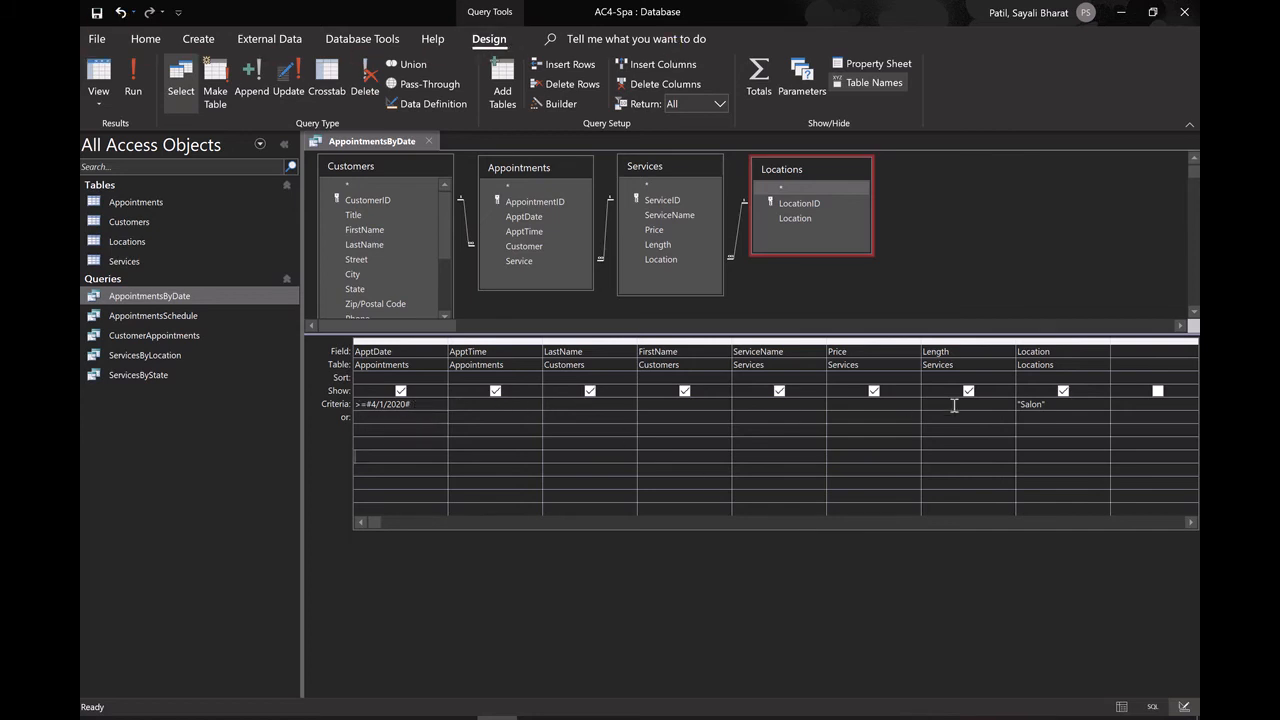
pyautogui.doubleClick(1028, 404)
pyautogui.press('Delete')
pyautogui.write('nd ')
pyautogui.write('<=4/')
pyautogui.write('7/2020')
pyautogui.click(395, 417)
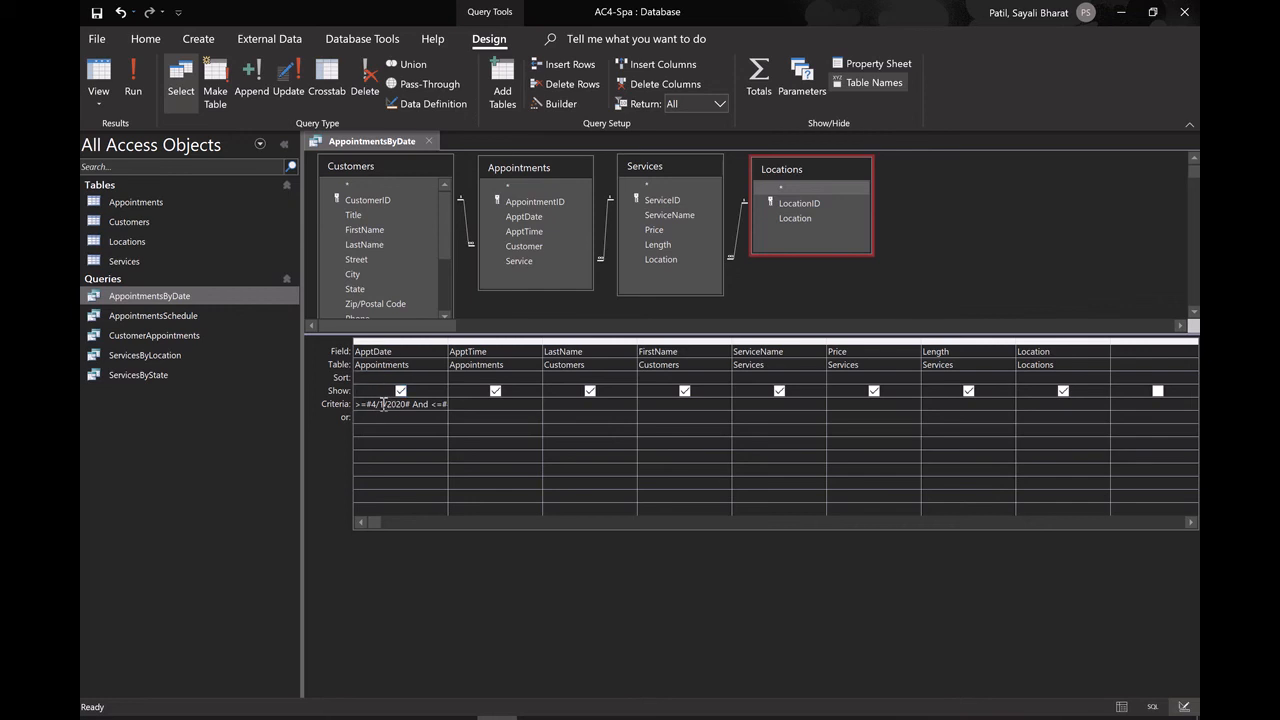
# Step: Run the query and check which distinct dates the ApptDate column's filter list contains
pyautogui.click(135, 91)
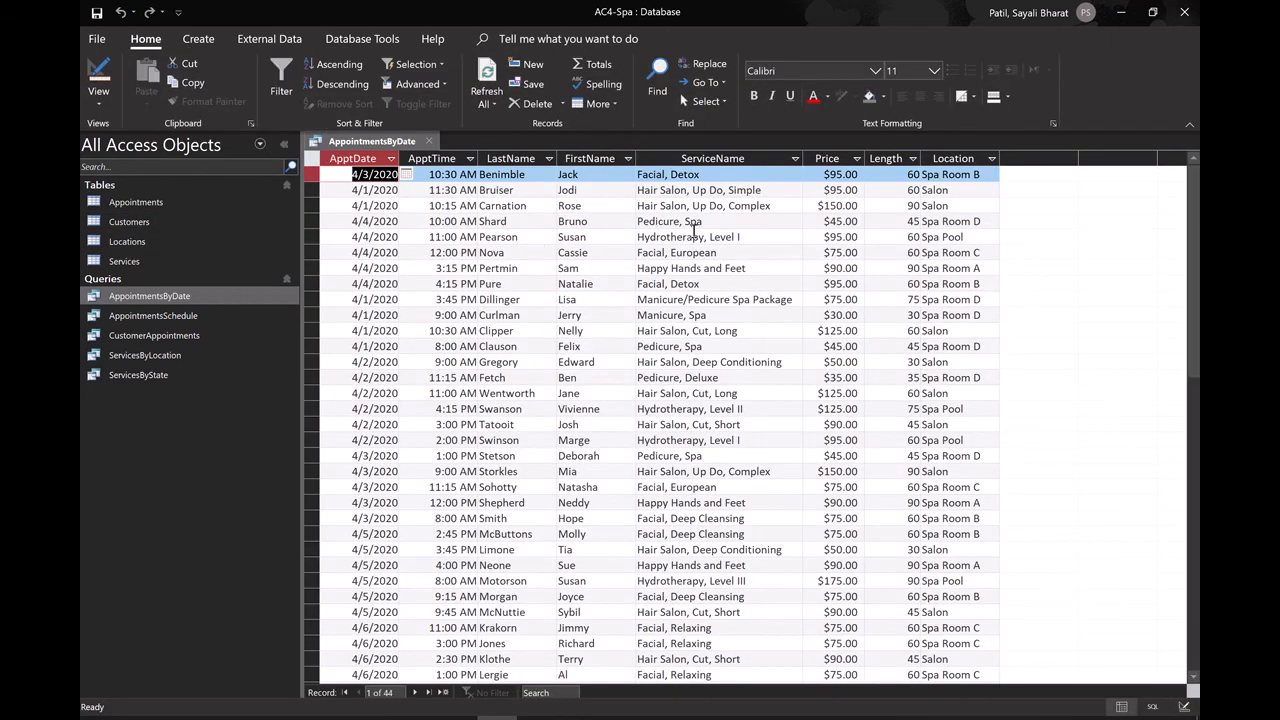
pyautogui.scroll(-2, 635, 280)
pyautogui.scroll(2, 748, 481)
pyautogui.click(380, 190)
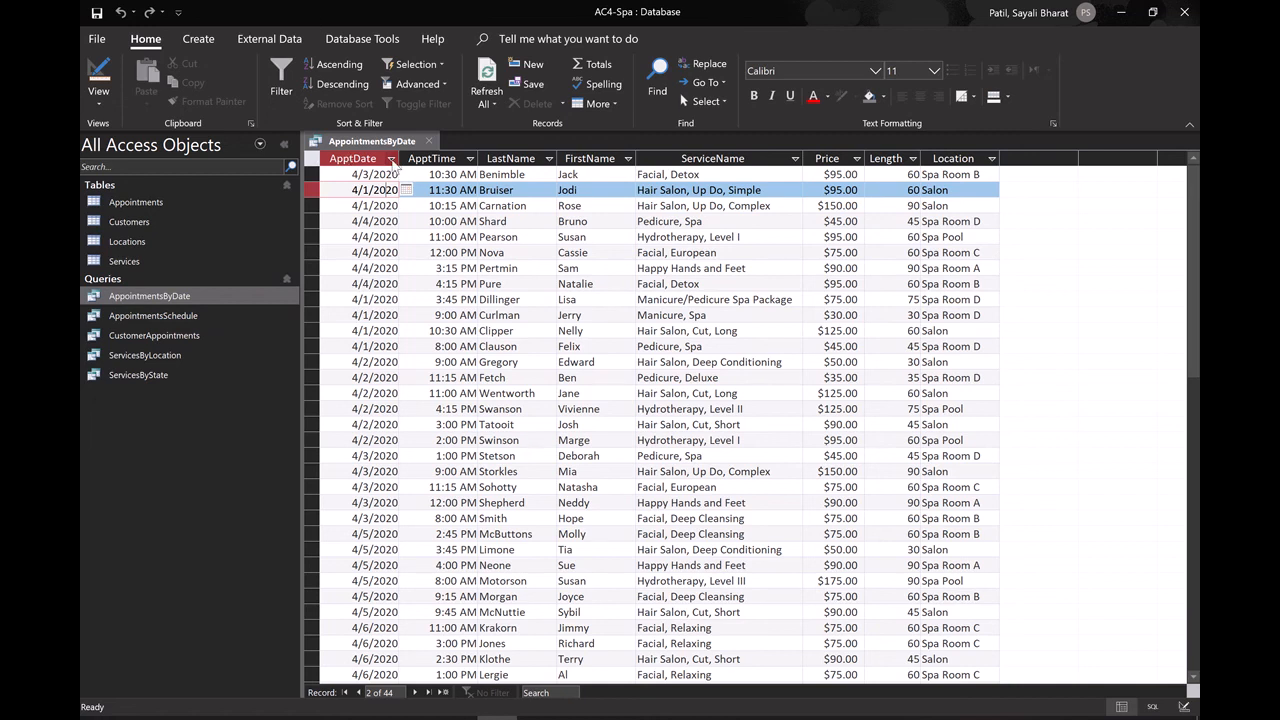
pyautogui.click(391, 159)
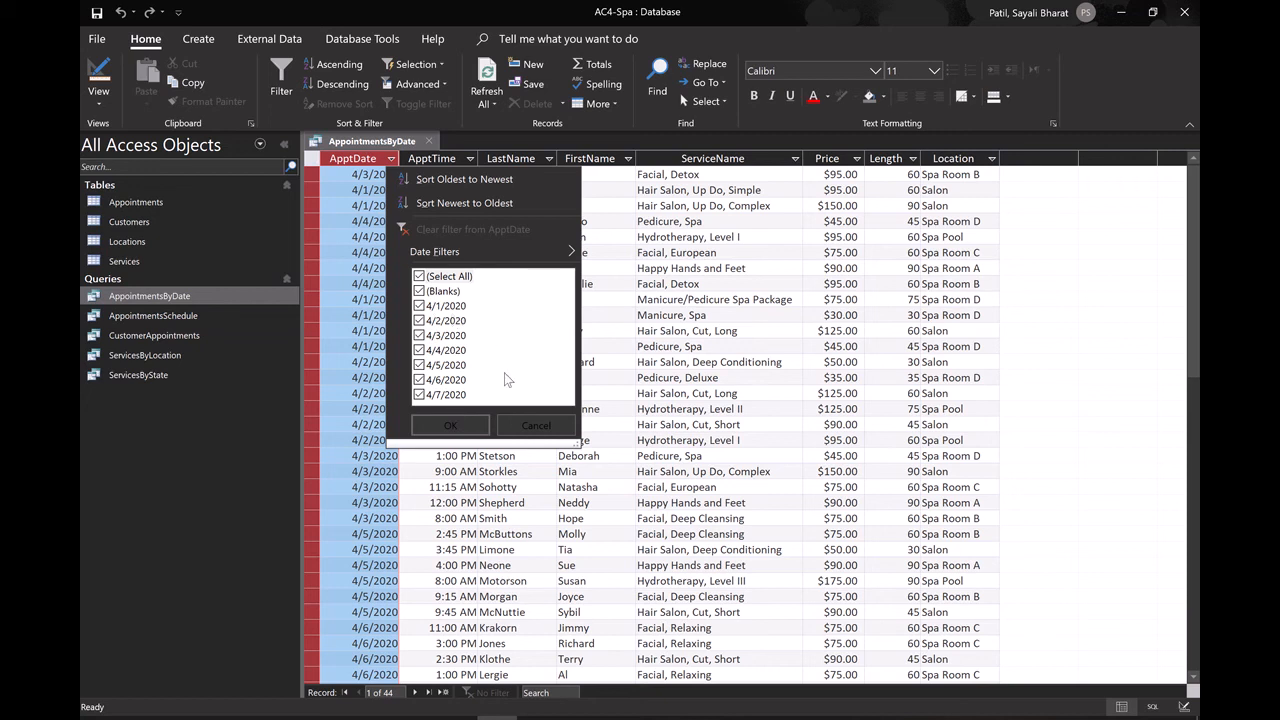
pyautogui.click(366, 213)
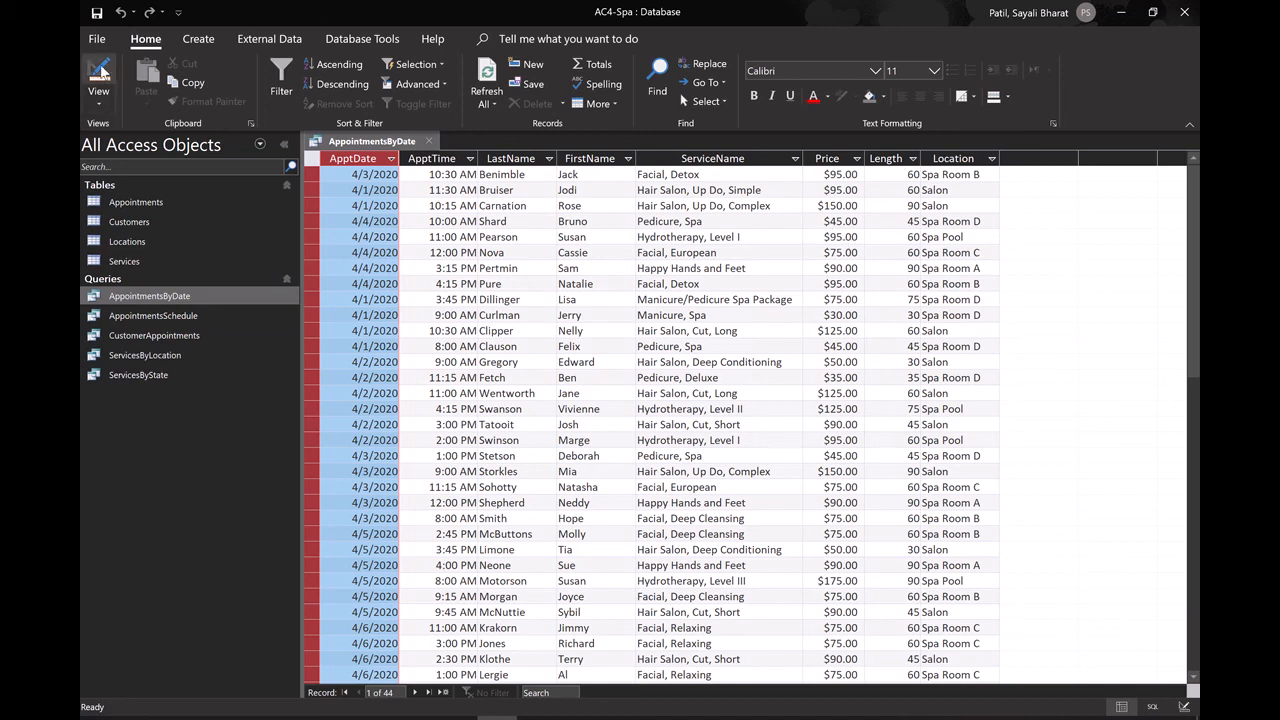
# Step: Back in Design View, clear the ApptDate criterion and set the Price criterion to >35 And <=90
pyautogui.click(100, 70)
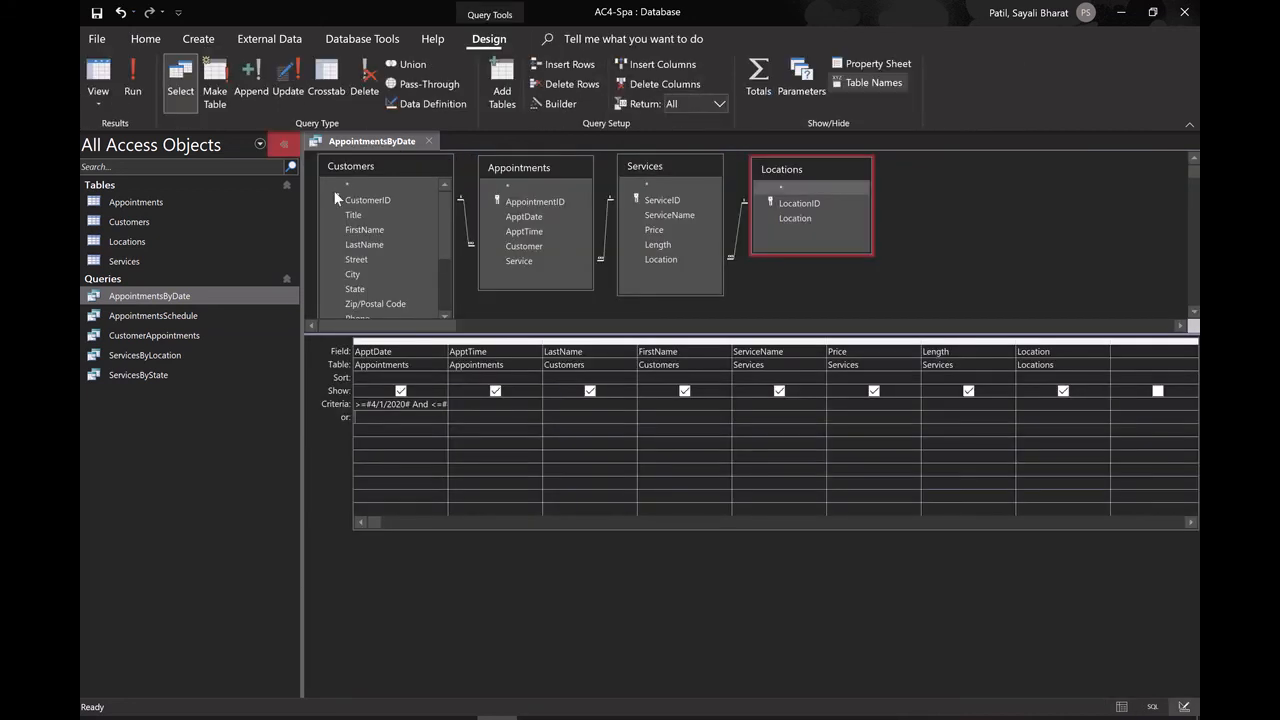
pyautogui.click(355, 404)
pyautogui.click(357, 404)
pyautogui.moveTo(357, 404); pyautogui.dragTo(461, 407)
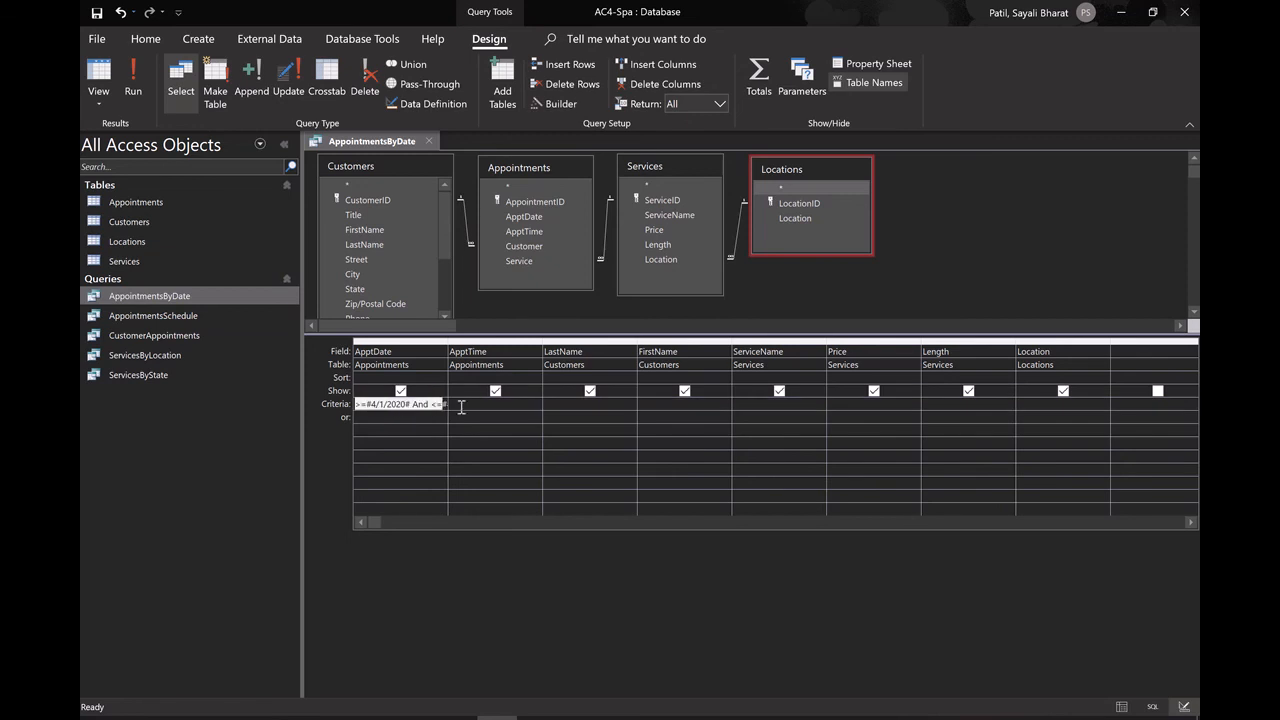
pyautogui.press('Delete')
pyautogui.write('and <=90')
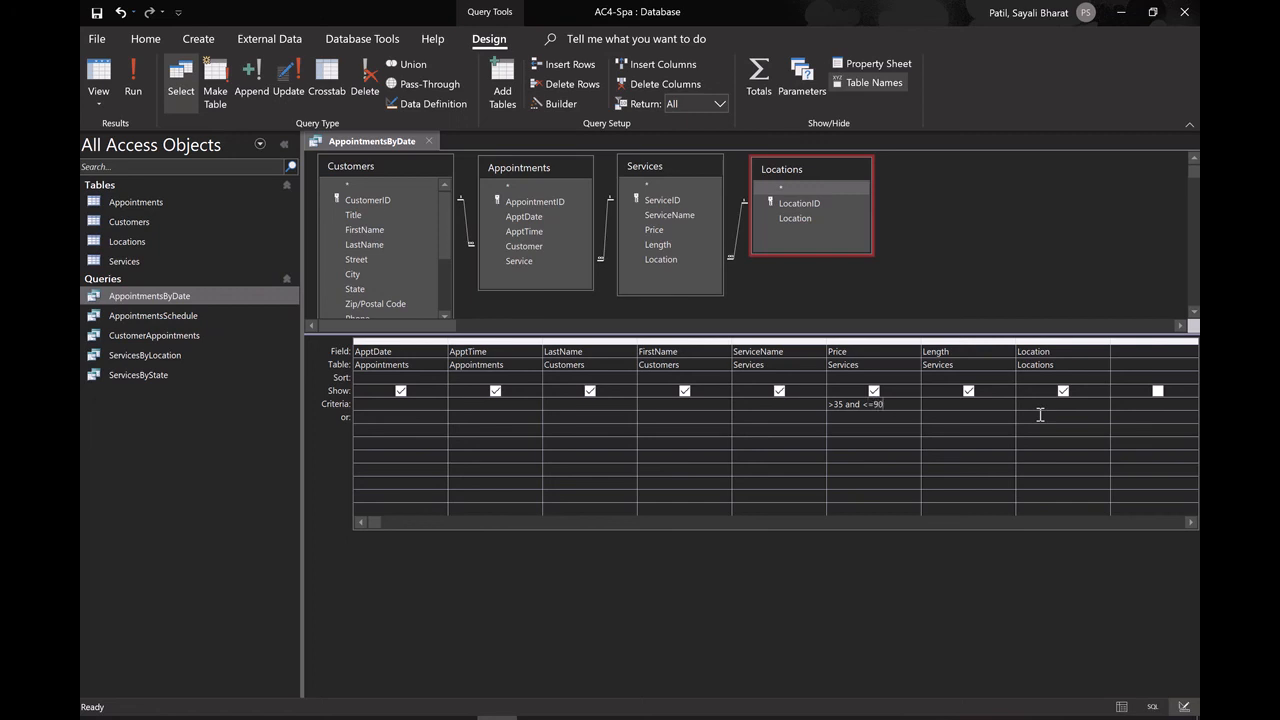
pyautogui.click(849, 419)
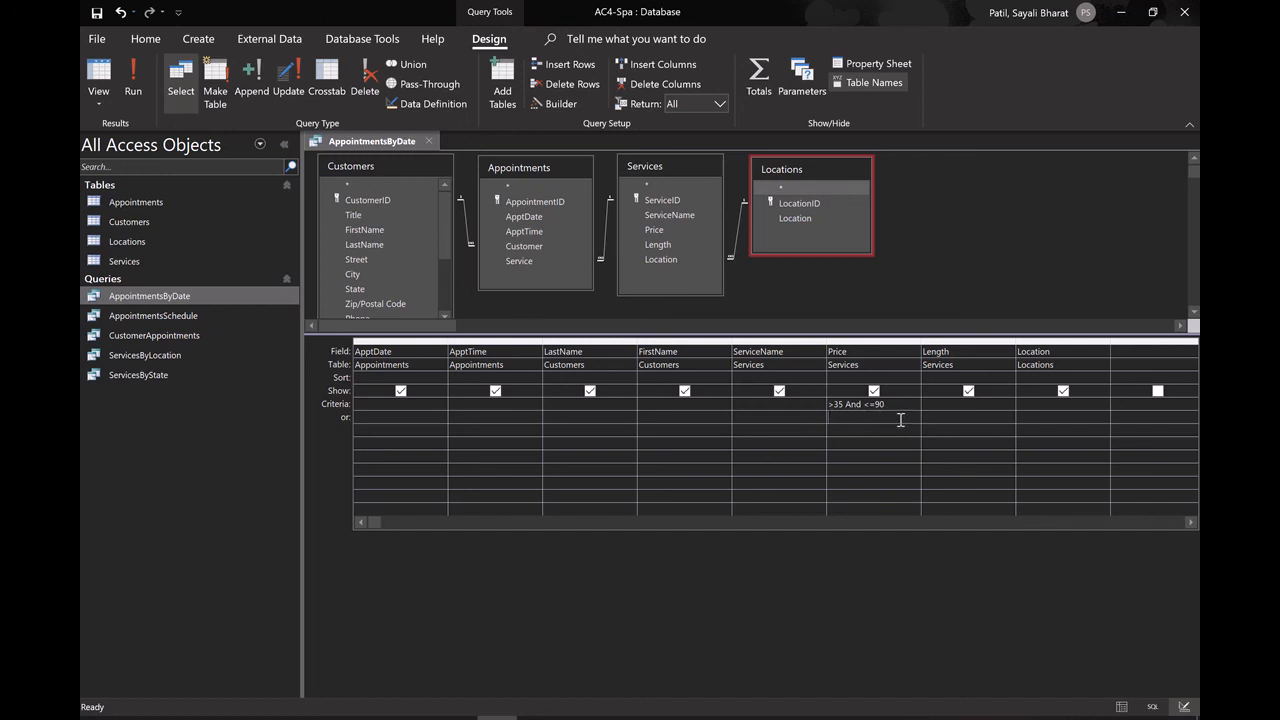
# Step: Run the query, check the distinct amounts in the Price column's filter list, and return to Design View
pyautogui.click(135, 80)
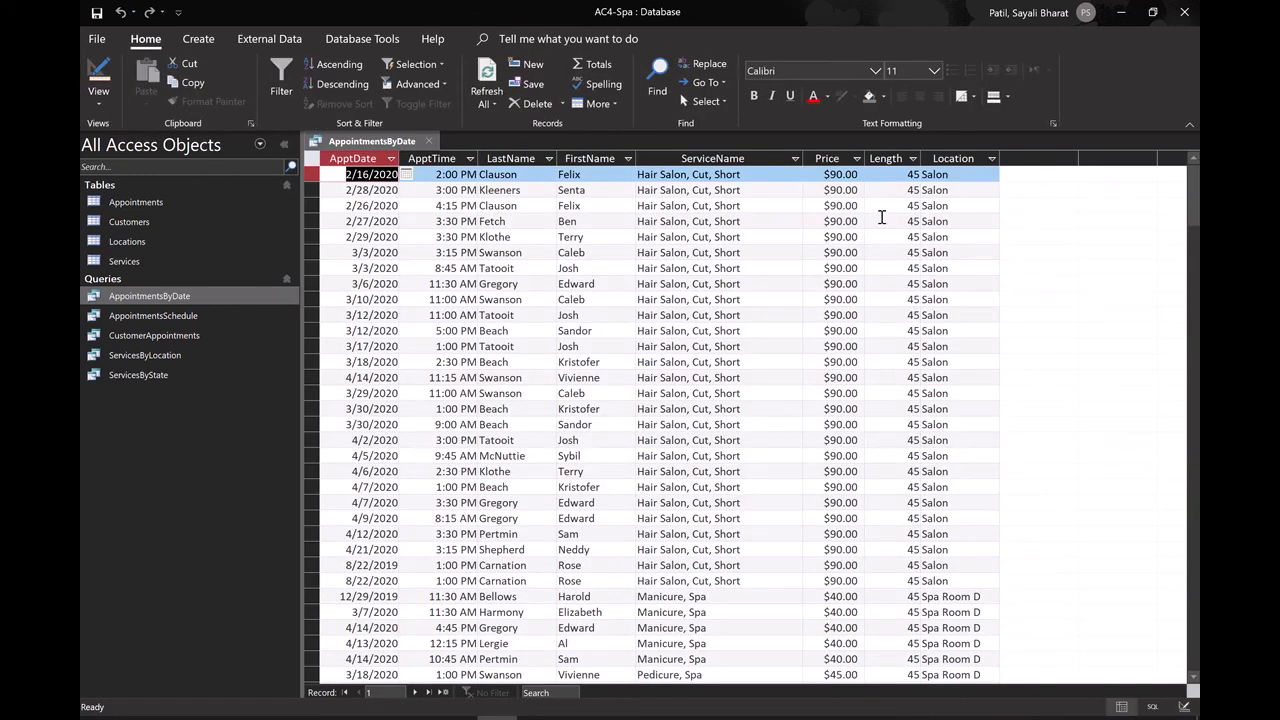
pyautogui.scroll(-13, 836, 471)
pyautogui.scroll(13, 836, 471)
pyautogui.click(856, 158)
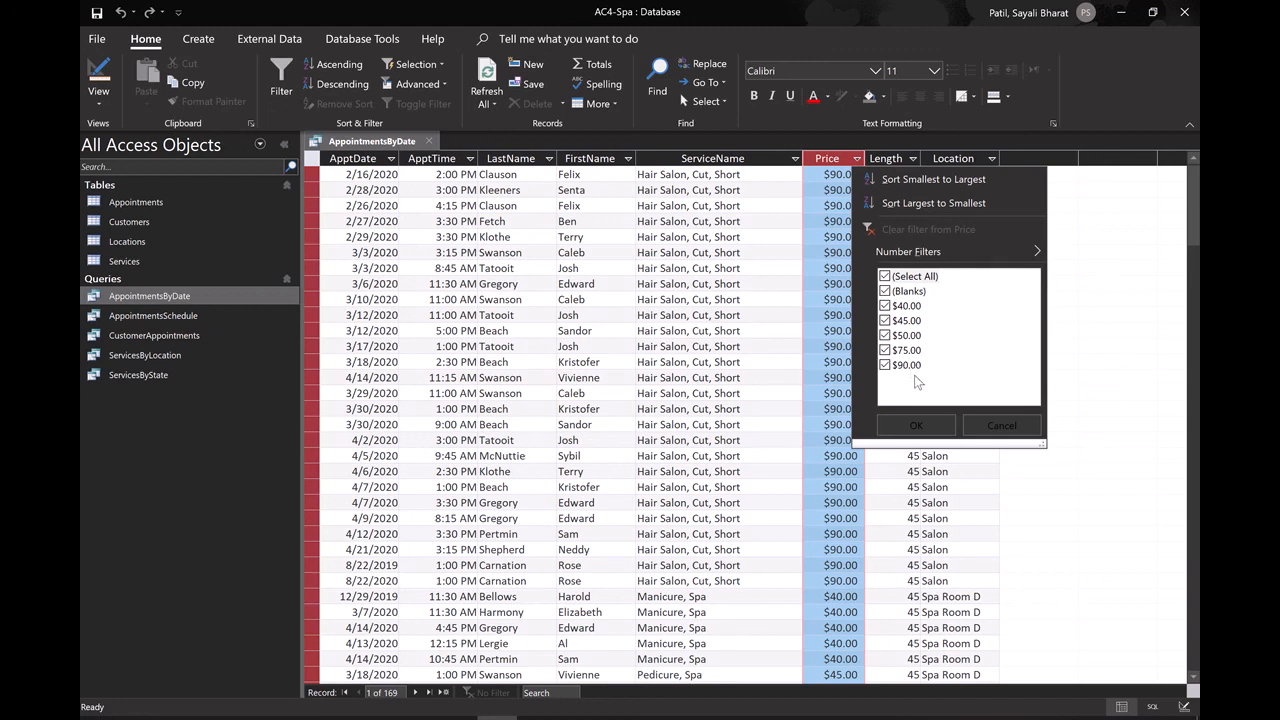
pyautogui.click(714, 248)
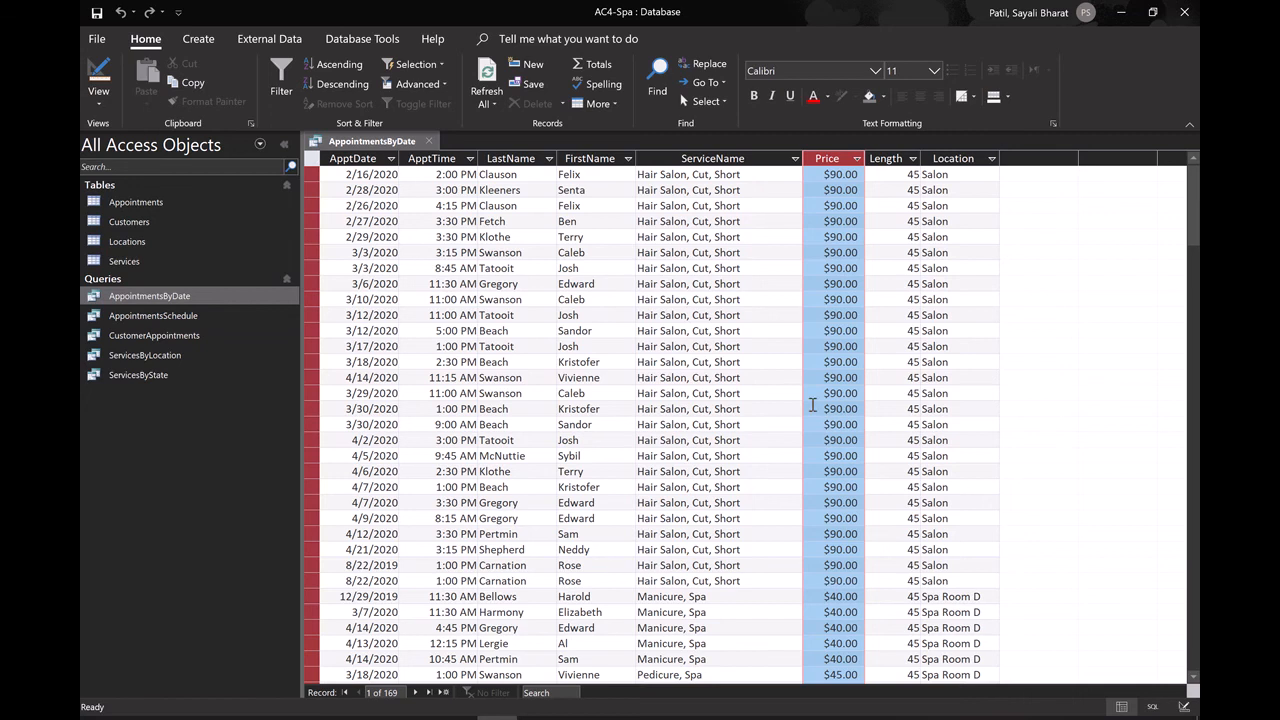
pyautogui.click(98, 76)
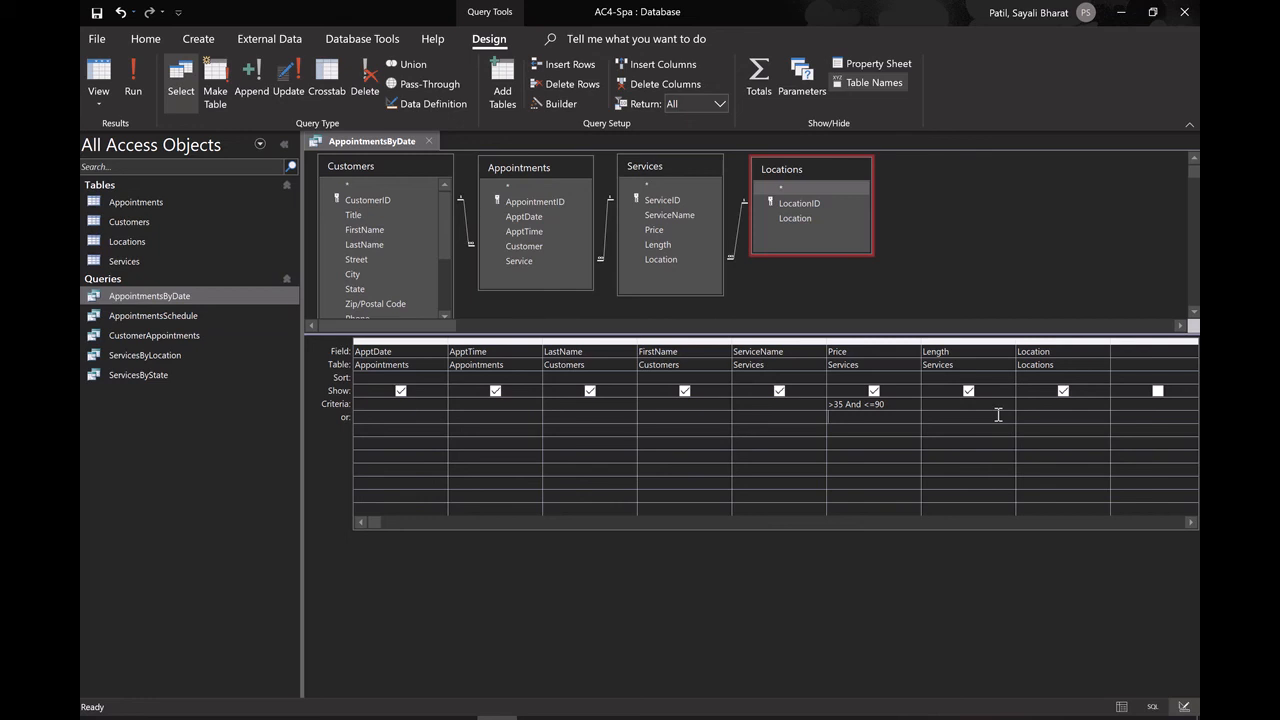
pyautogui.click(890, 405)
pyautogui.write('and')
pyautogui.press('BackSpace')
pyautogui.press('BackSpace')
pyautogui.press('BackSpace')
pyautogui.press('BackSpace')
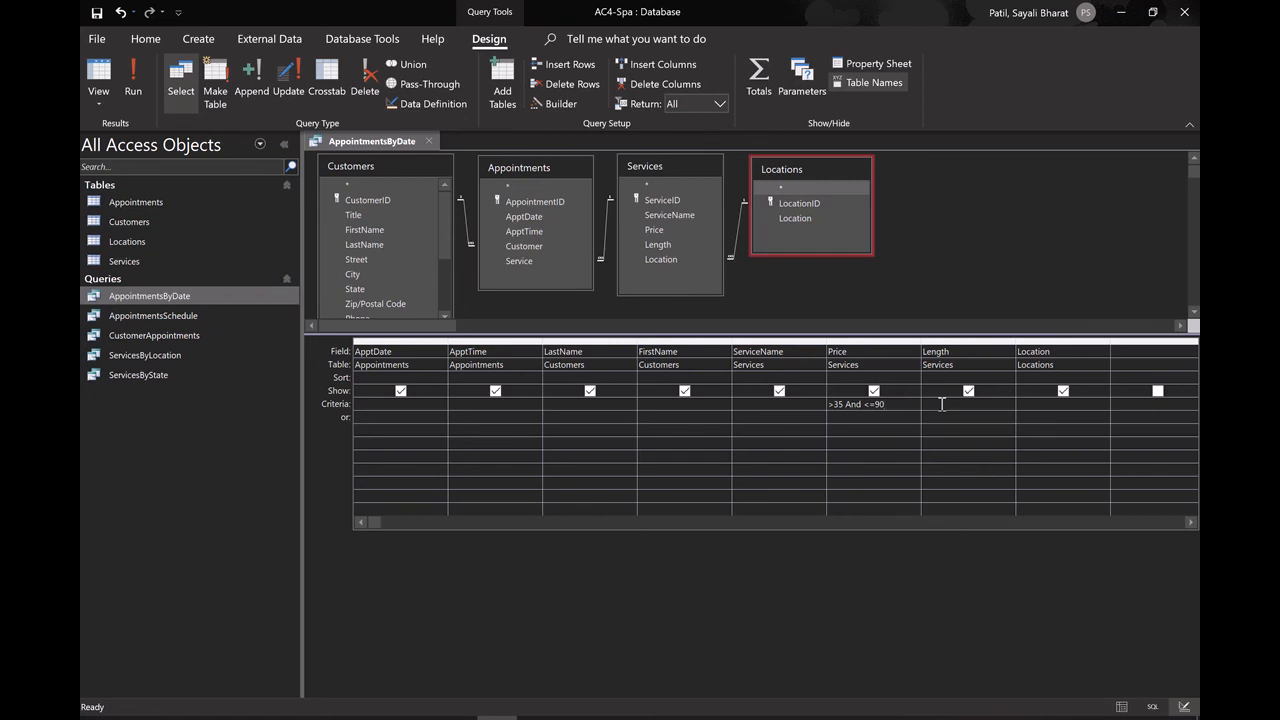